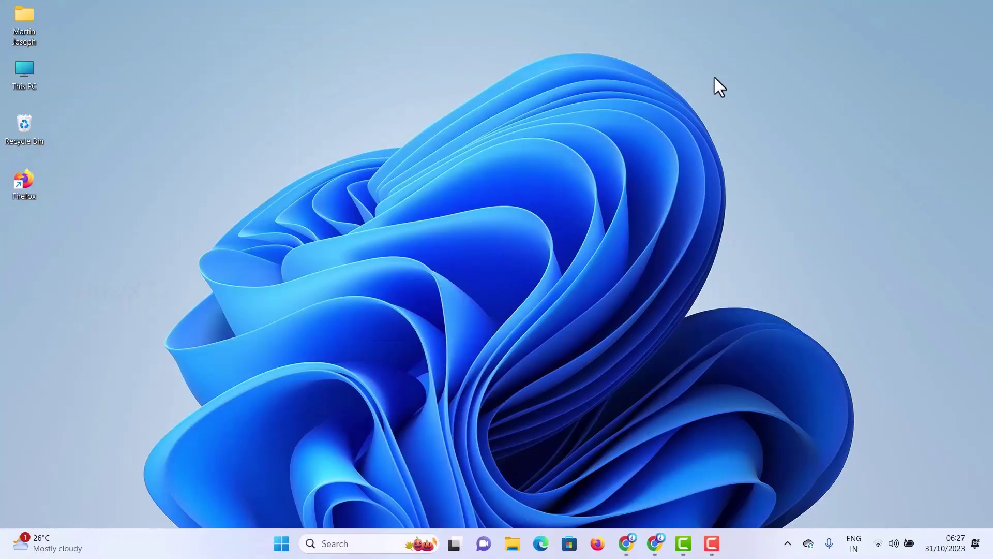
Open Chrome from the taskbar to reach the Indian Historical Review Wikipedia article
left_click(656, 543)
On the Wikipedia tab, select the article text from 'The' through 'J-Gate'
left_click(457, 9)
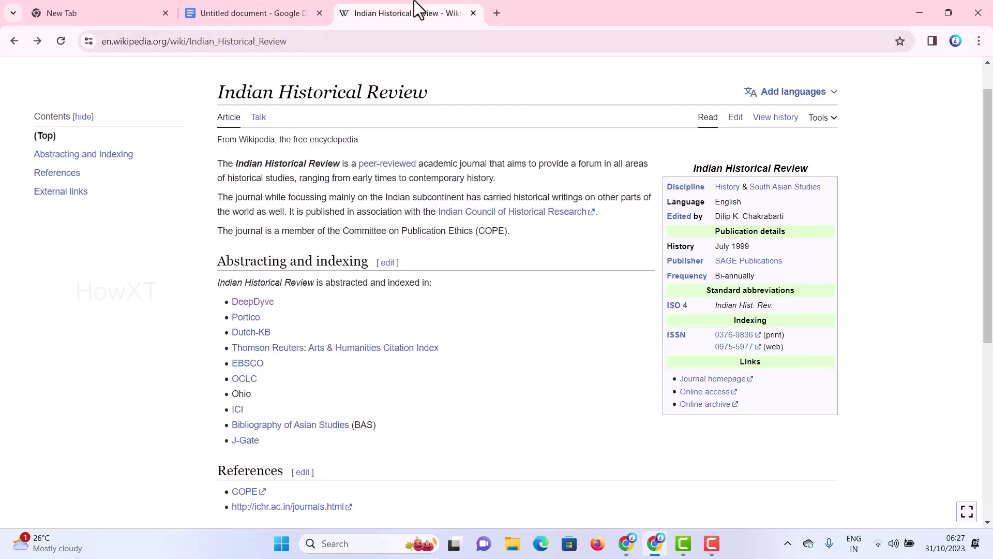
left_click_drag(224, 163, 384, 434)
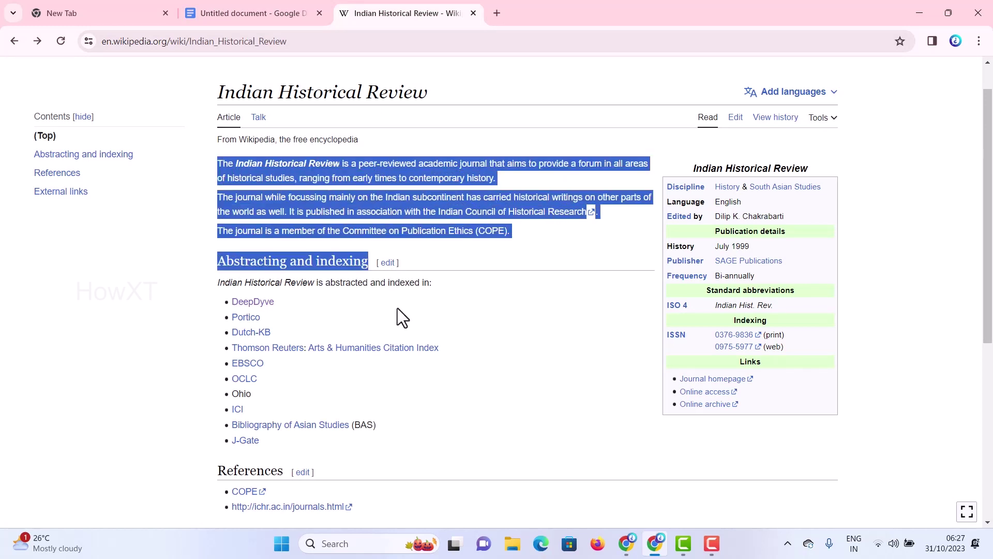
Copy the selected article text and paste it with formatting into the Google Doc
right_click(292, 259)
left_click(310, 271)
left_click(241, 13)
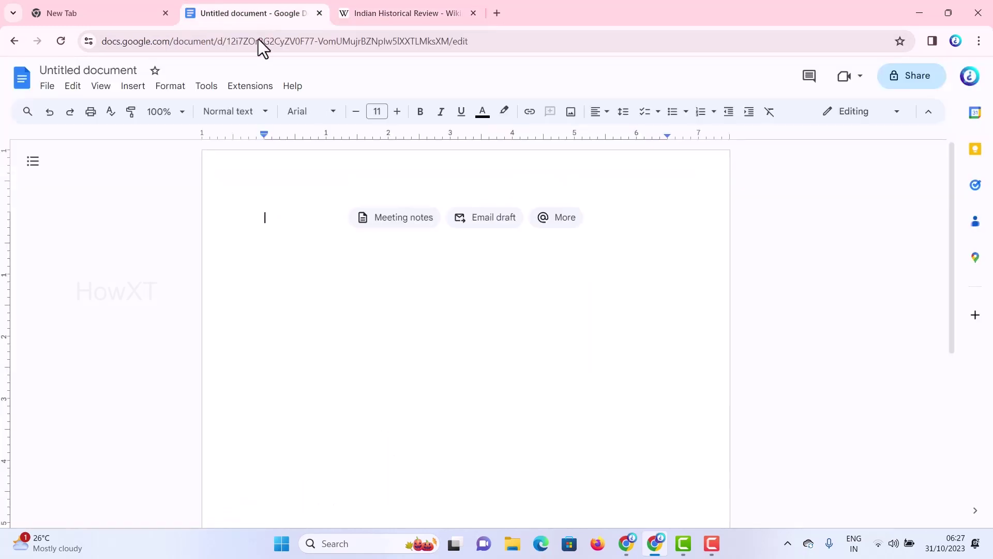
right_click(284, 235)
left_click(311, 289)
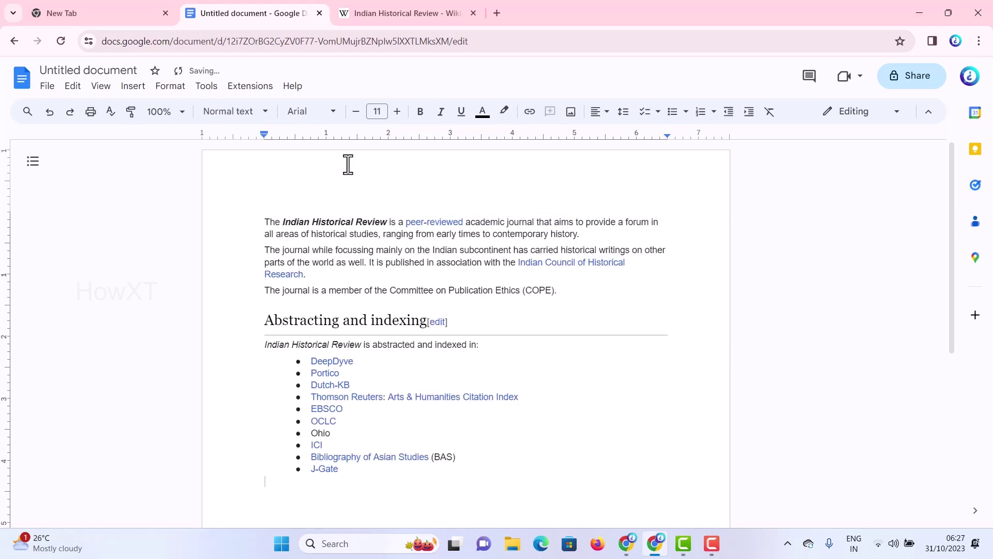
left_click(347, 13)
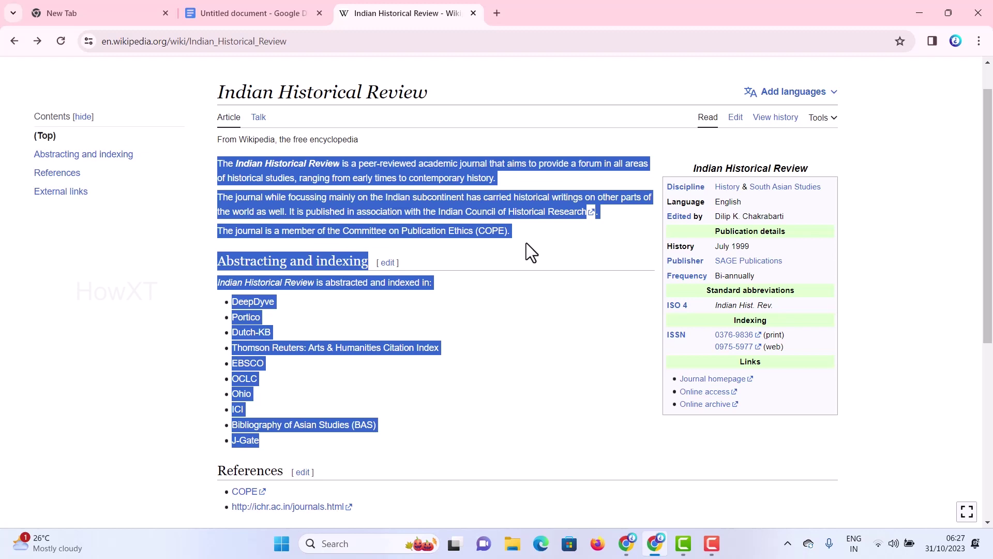
left_click(244, 11)
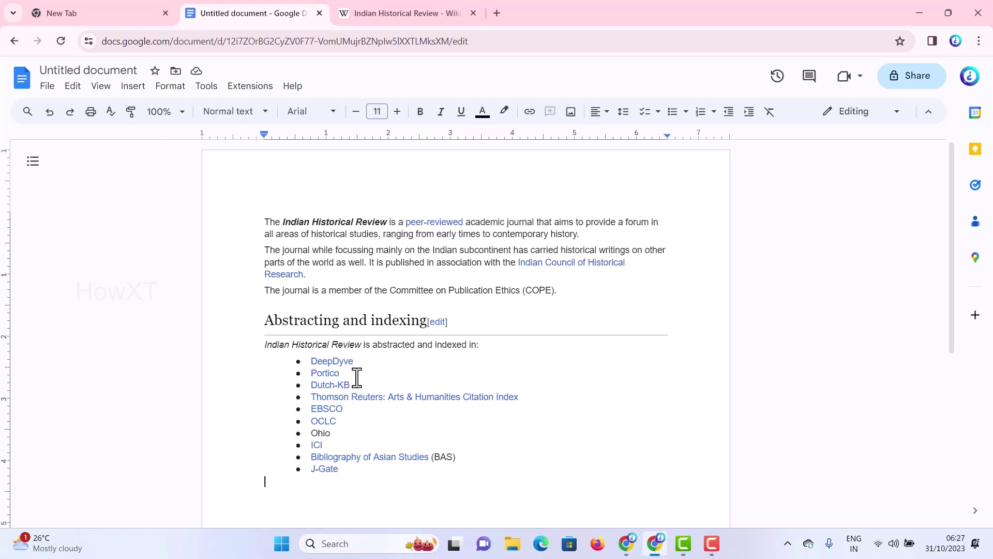
Add a blank line below the pasted list and copy the Wikipedia selection again
key("Return")
scroll(356, 377, "down", 3)
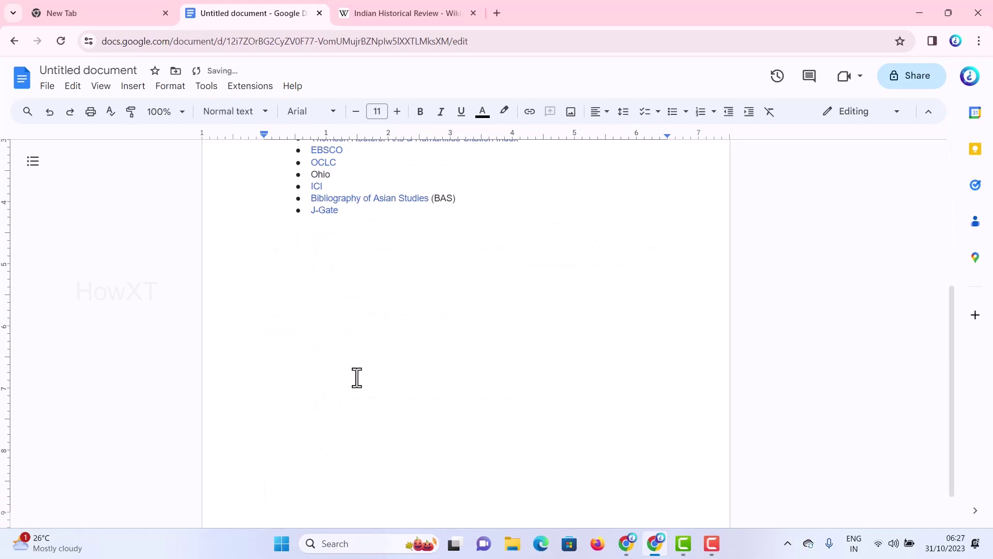
left_click(399, 9)
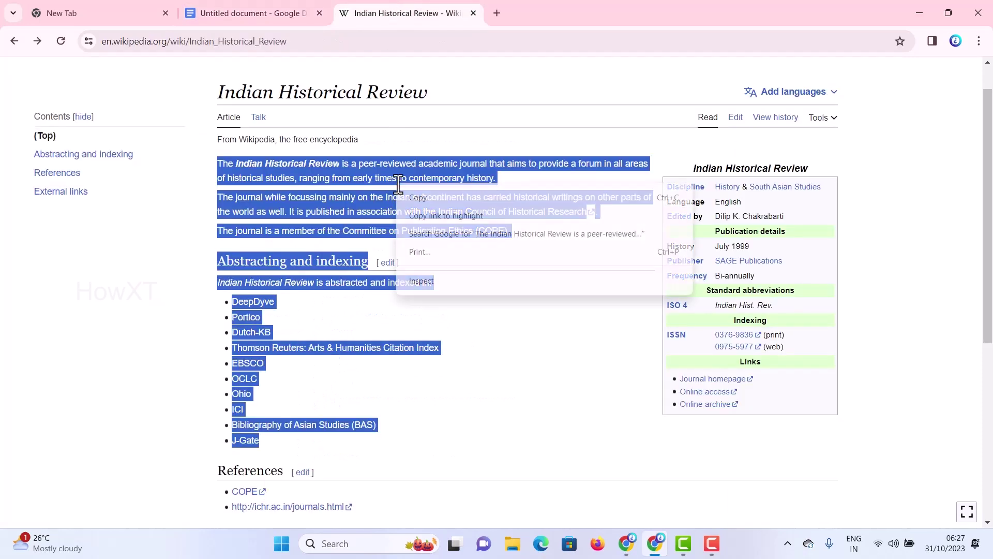
right_click(397, 191)
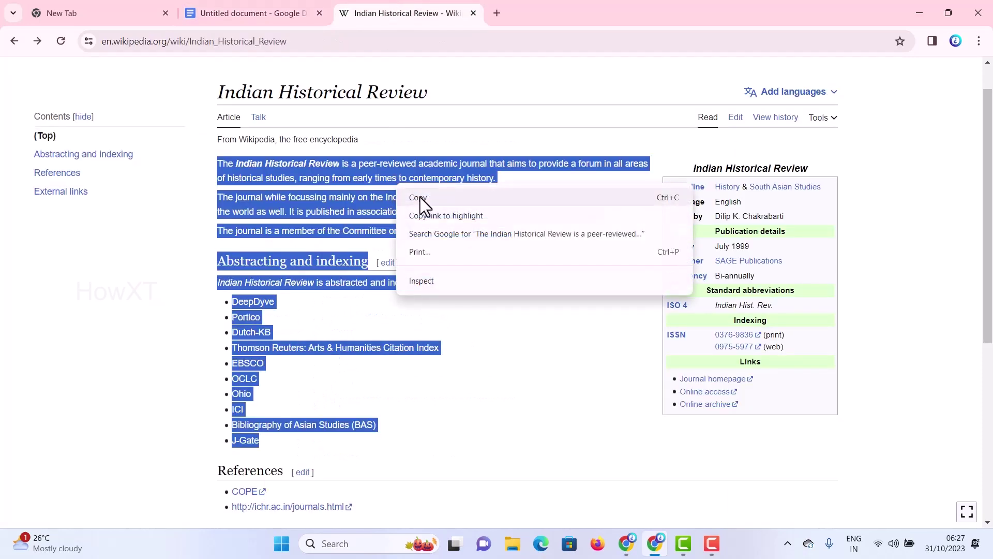
right_click(352, 164)
left_click(377, 186)
left_click(257, 9)
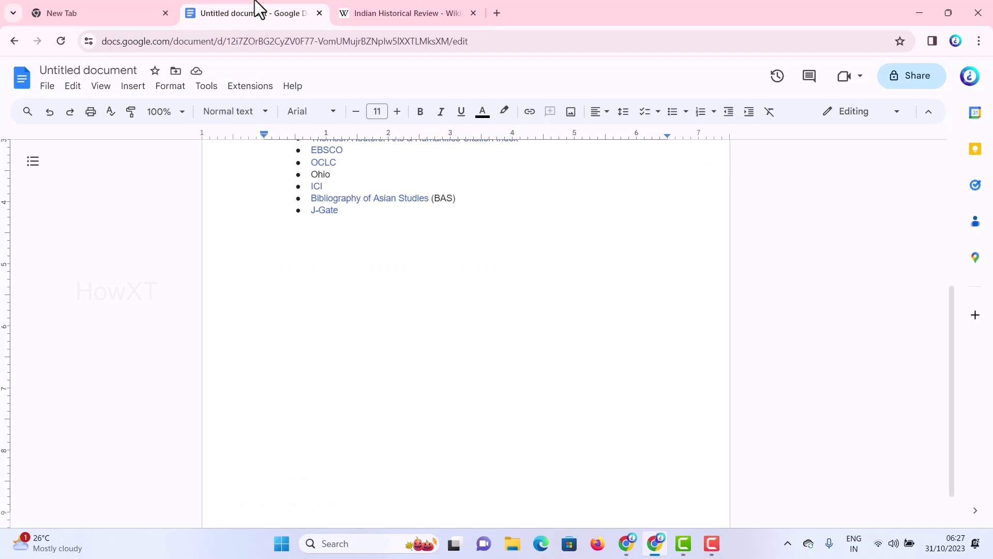
Paste the copied article as plain text via Edit > Paste without formatting
left_click(69, 90)
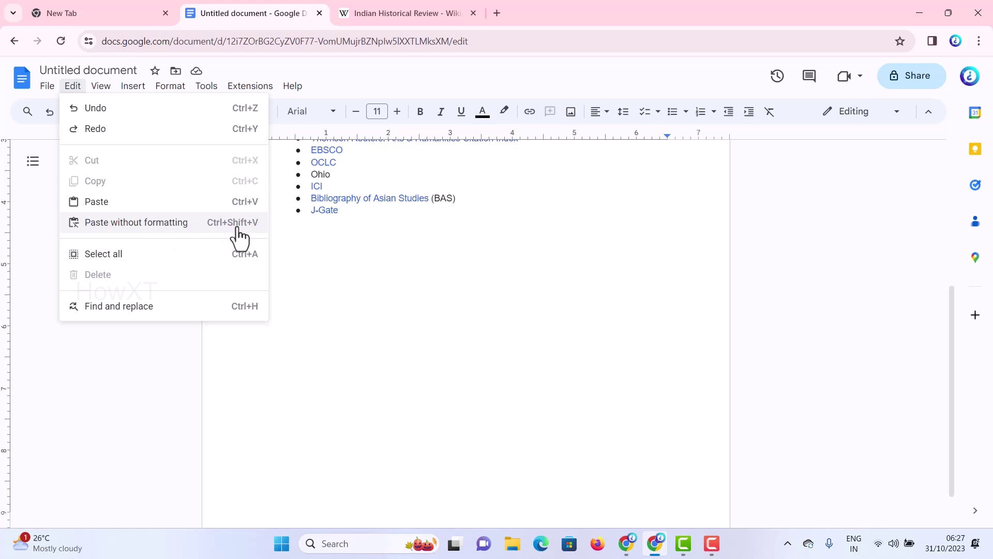
left_click(136, 222)
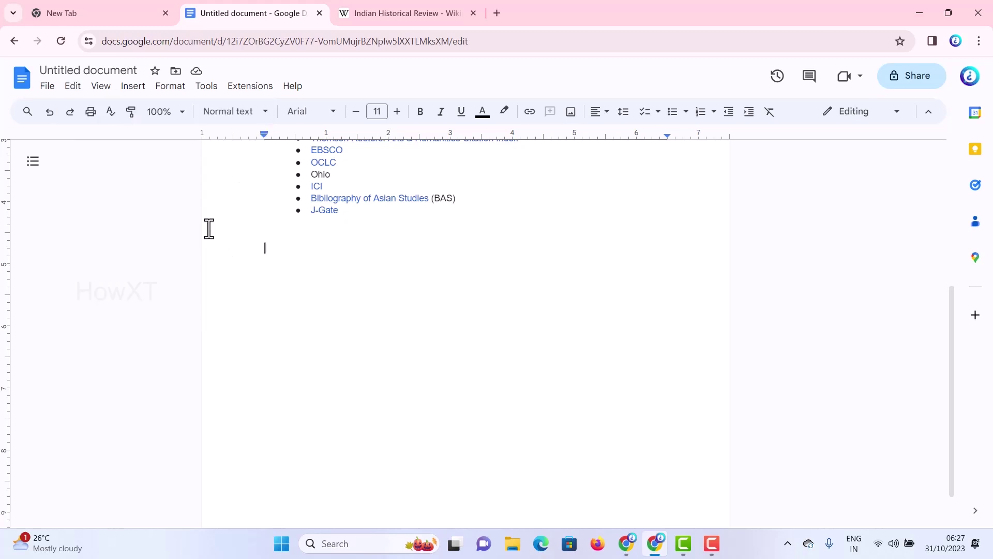
scroll(404, 373, "up", 4)
scroll(404, 374, "down", 2)
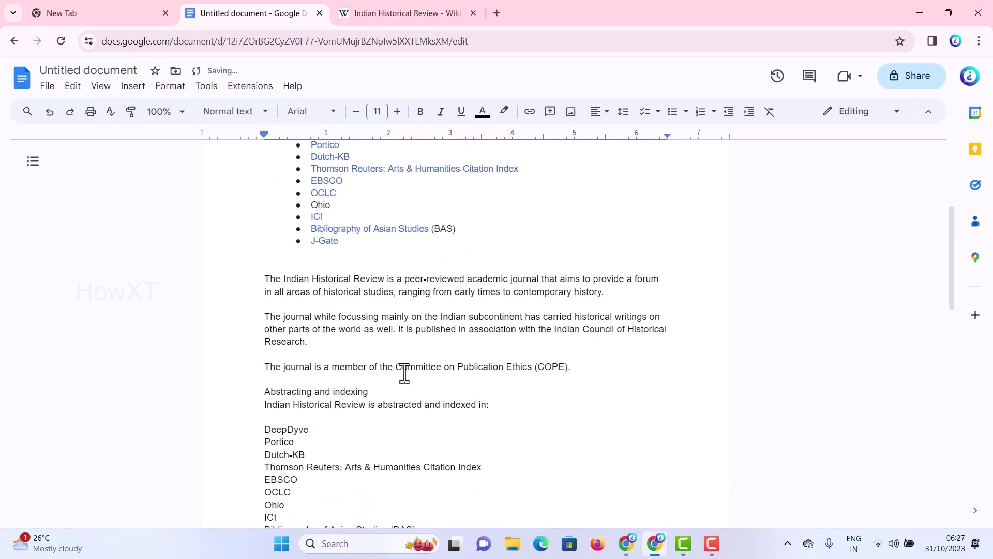
scroll(402, 367, "up", 1)
scroll(365, 356, "up", 2)
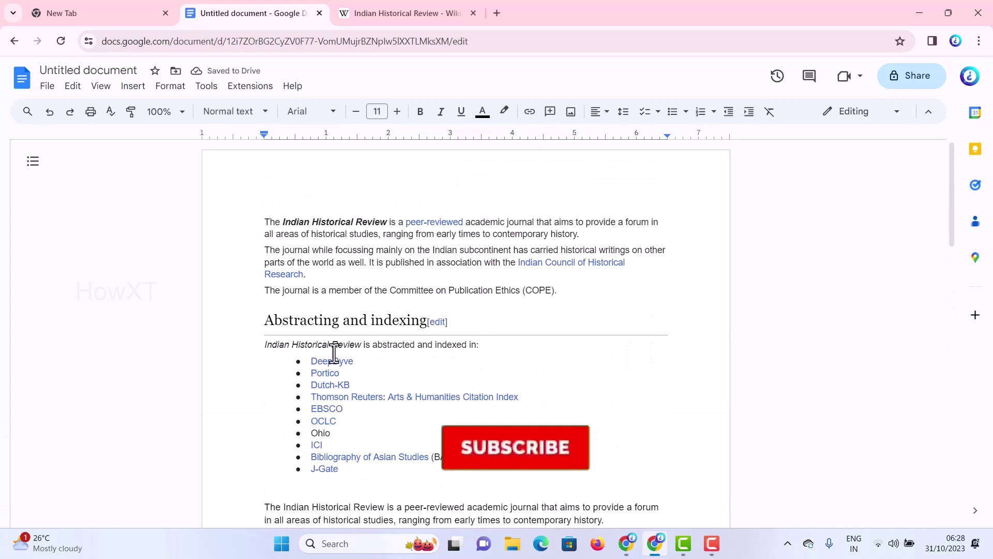
scroll(365, 310, "down", 2)
scroll(373, 288, "down", 4)
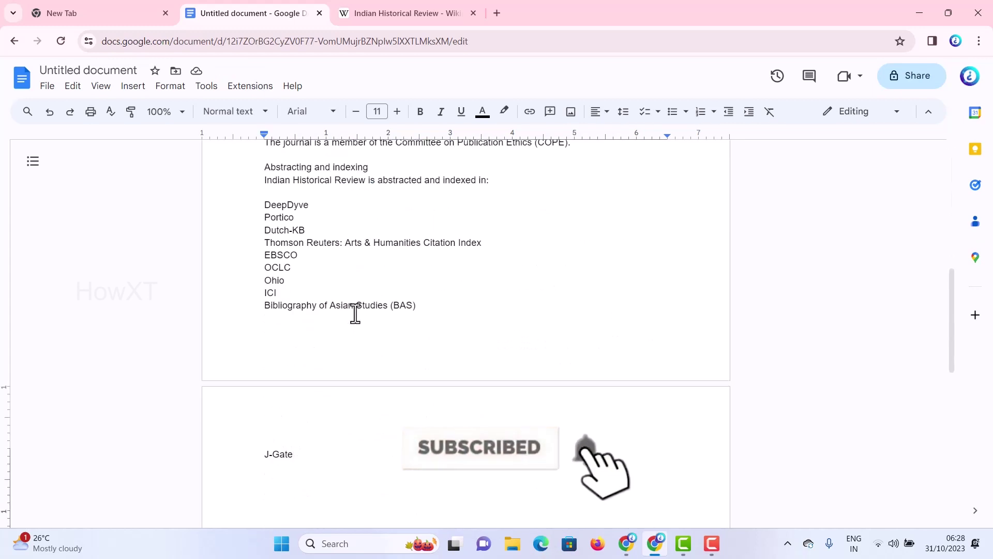
scroll(354, 312, "up", 2)
scroll(349, 312, "up", 1)
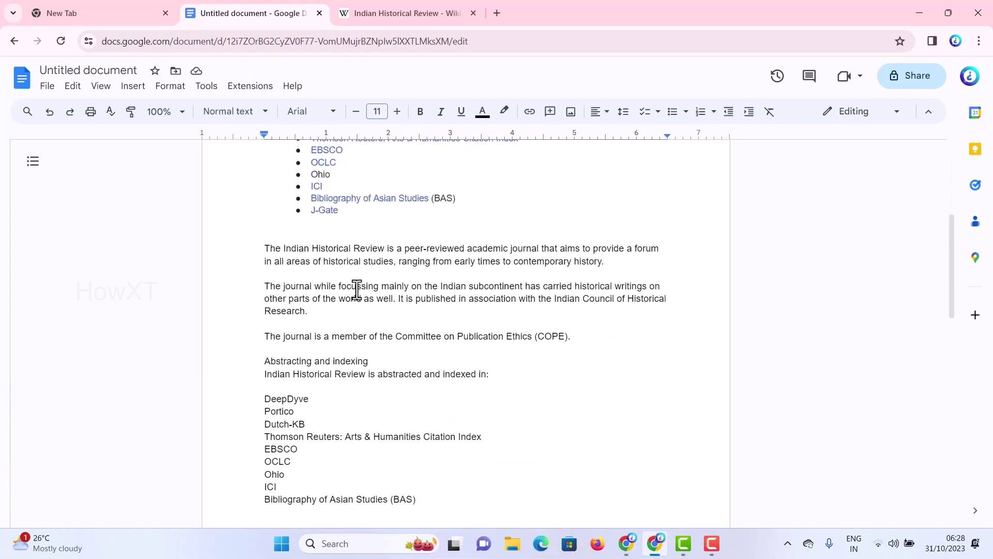
scroll(355, 289, "up", 1)
scroll(436, 381, "down", 1)
scroll(437, 381, "up", 1)
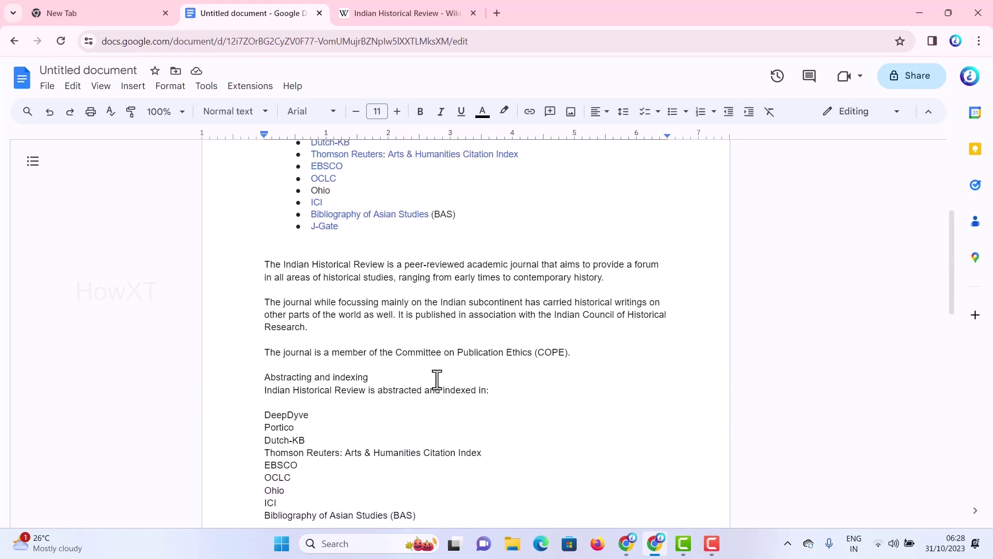
scroll(349, 267, "up", 1)
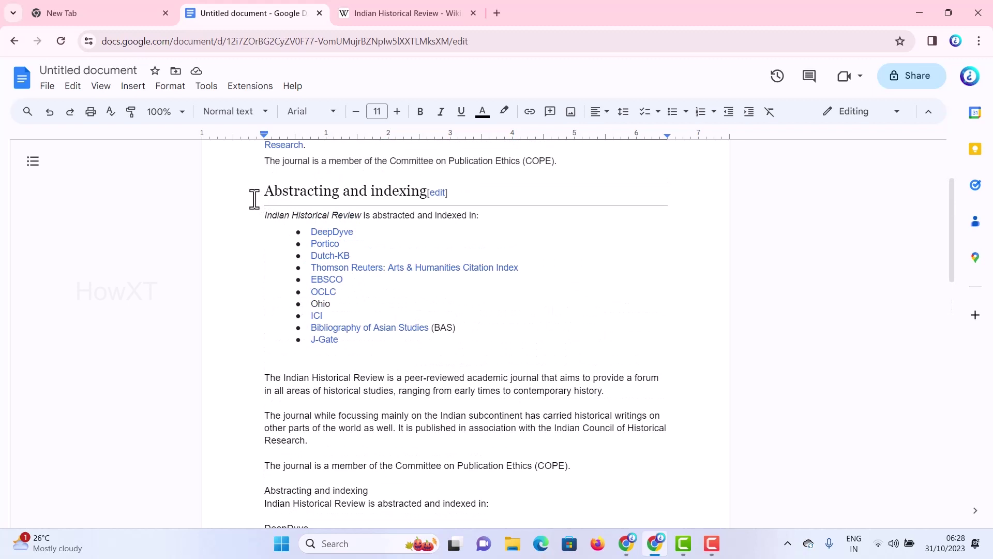
scroll(445, 428, "down", 2)
scroll(445, 427, "down", 1)
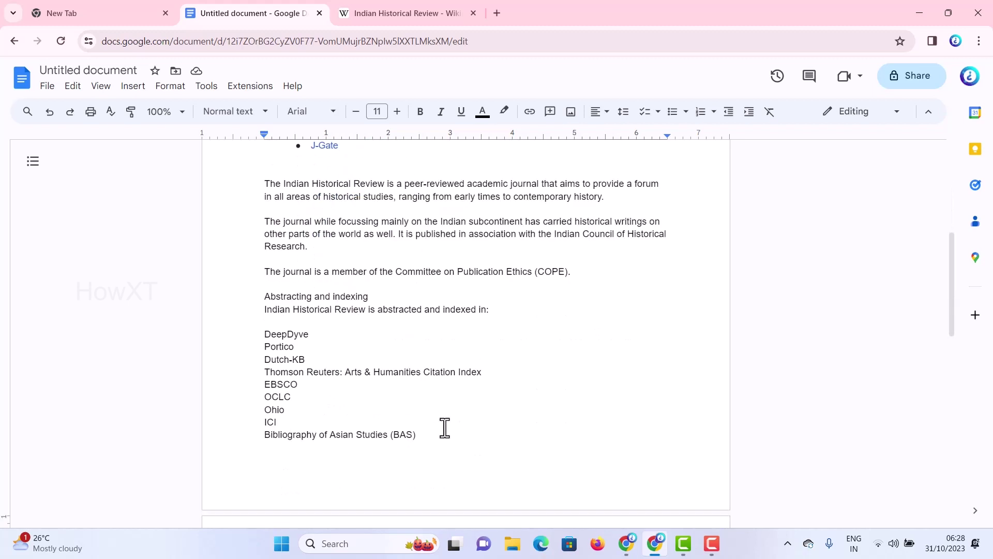
scroll(445, 428, "down", 1)
scroll(445, 428, "down", 1)
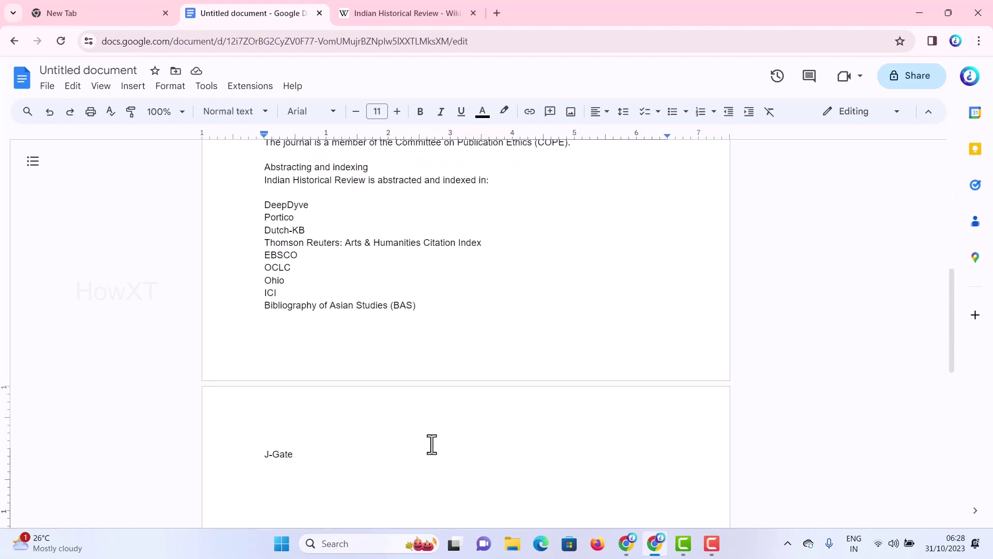
Add an empty line after the plain-text J-Gate entry
key("Return")
Copy the Wikipedia selection again and paste it without formatting on the empty line
left_click(403, 12)
right_click(324, 214)
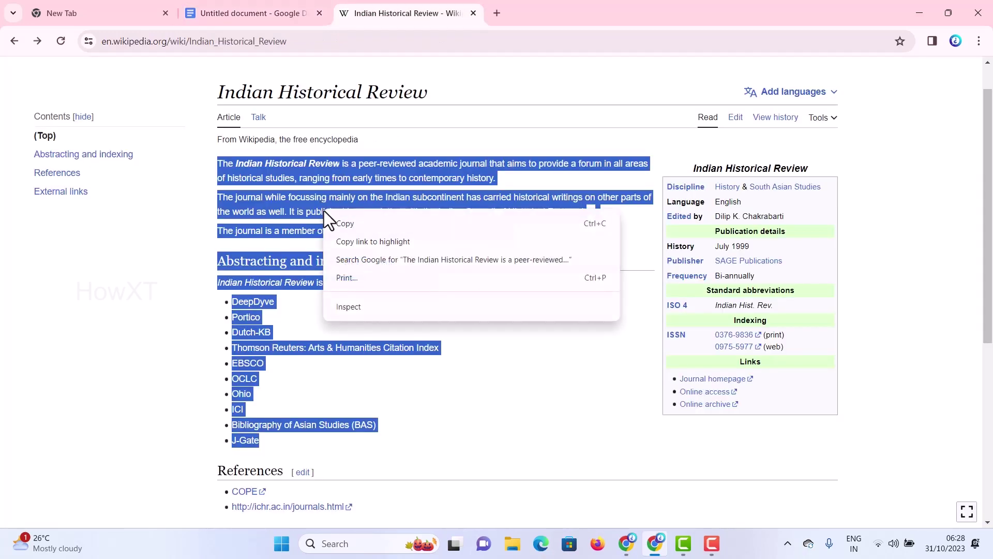
left_click(346, 224)
left_click(248, 13)
scroll(302, 396, "down", 3)
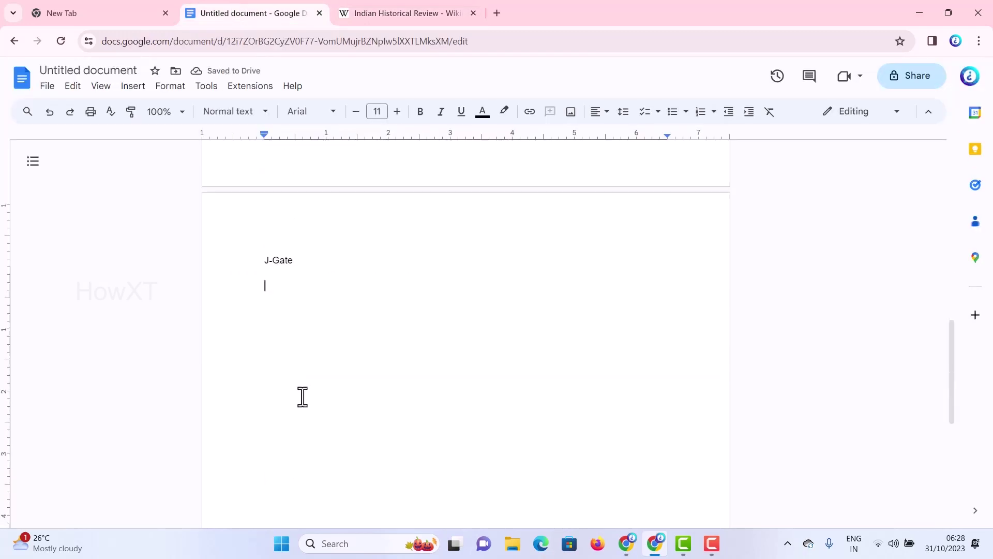
right_click(286, 321)
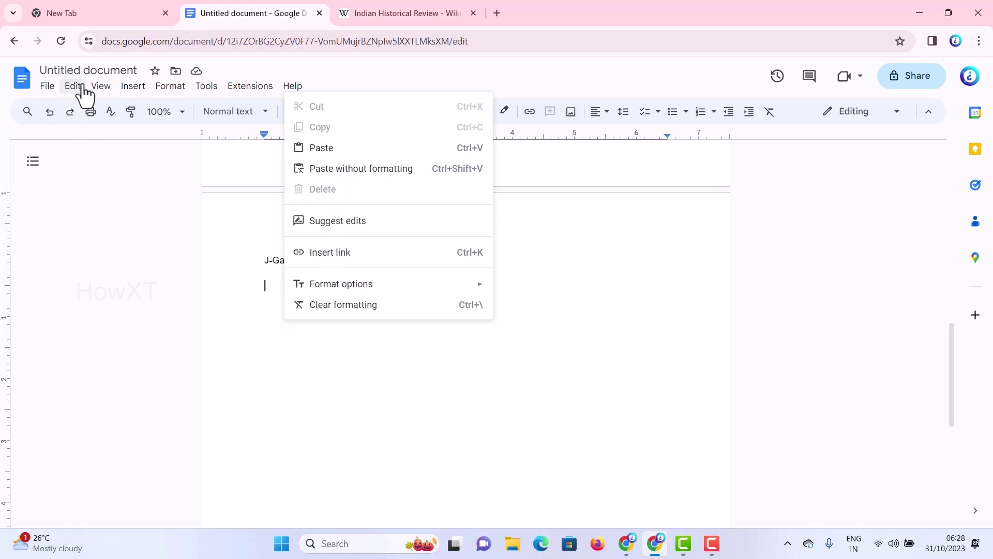
left_click(339, 184)
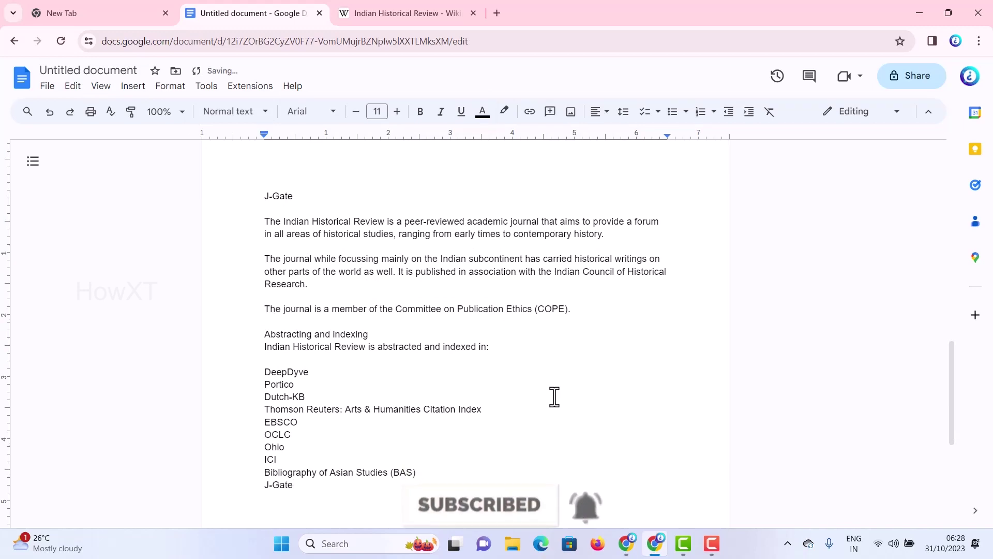
scroll(554, 397, "up", 3)
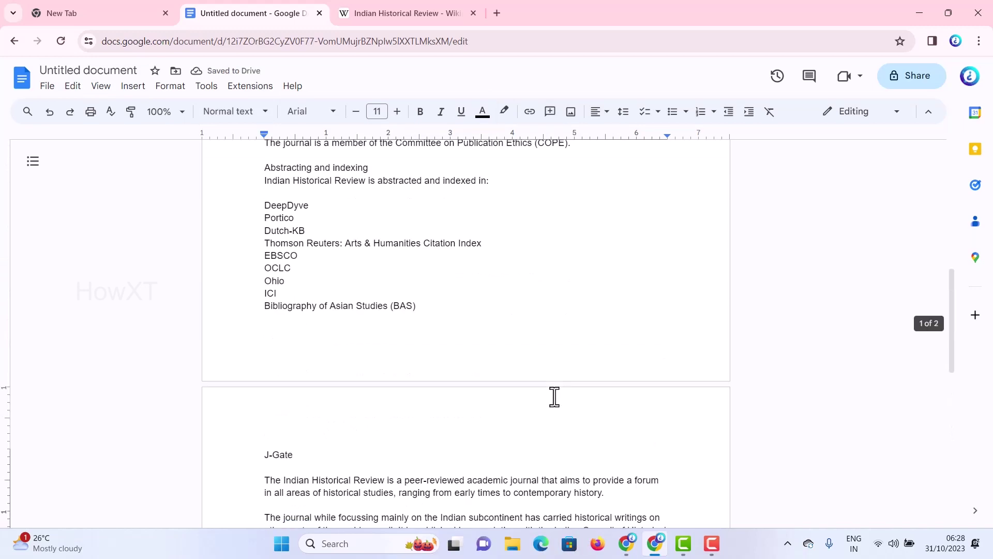
scroll(555, 397, "up", 3)
scroll(554, 396, "down", 1)
scroll(554, 397, "down", 1)
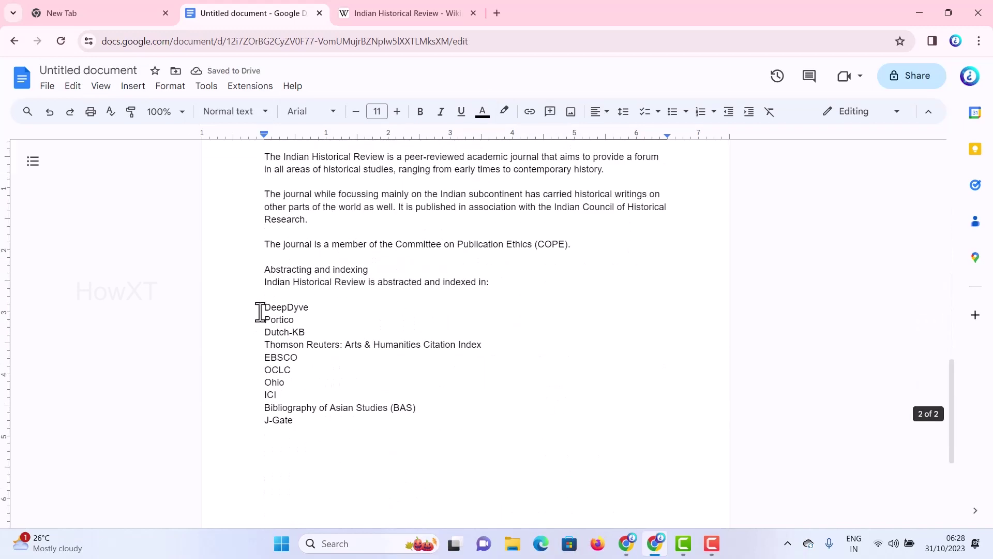
left_click_drag(261, 308, 308, 434)
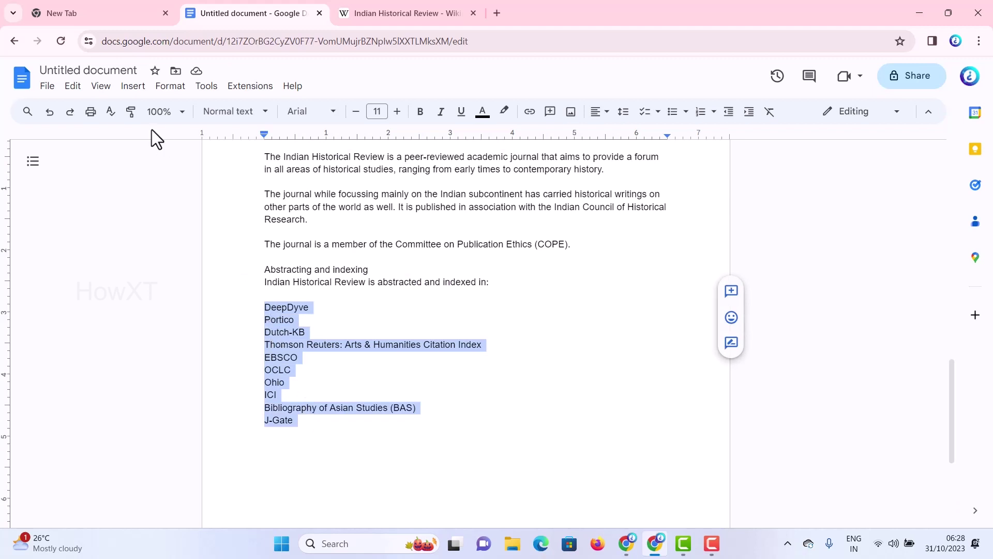
Bullet the plain DeepDyve through J-Gate lines and select the 'Abstracting and indexing' line
left_click(673, 117)
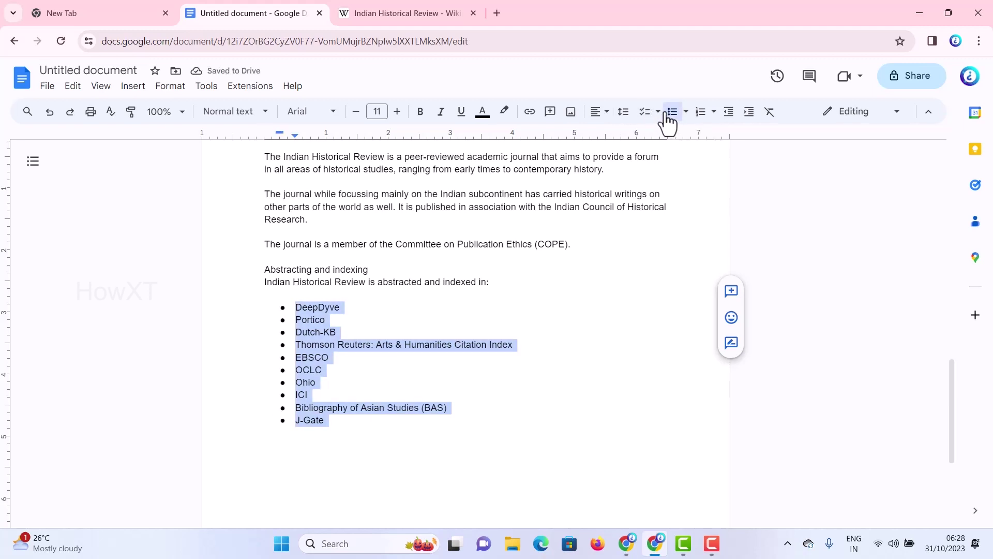
left_click_drag(263, 269, 407, 269)
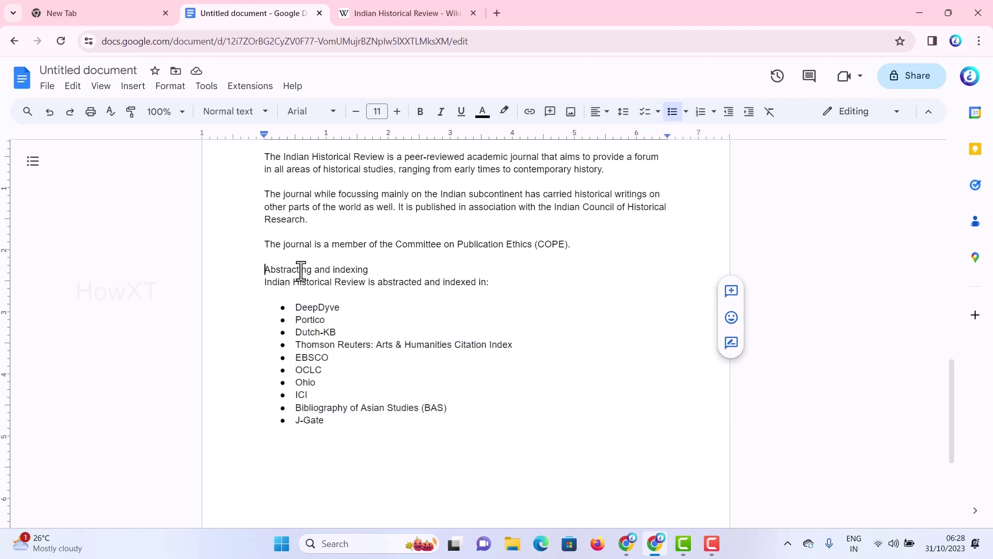
Apply the Title style to 'Abstracting and indexing', then paste the clipboard after it
left_click(254, 115)
mouse_move(241, 191)
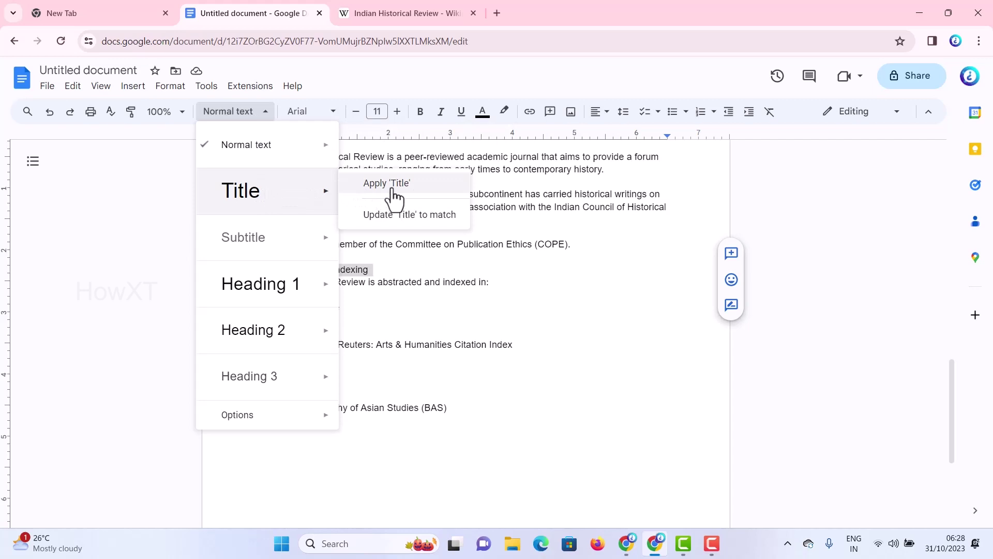
left_click(388, 186)
left_click(524, 284)
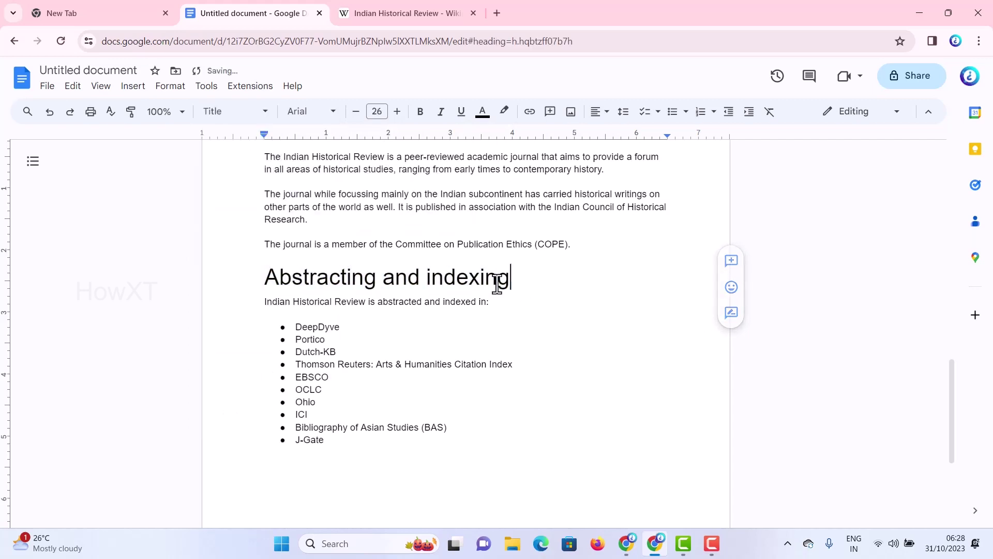
type("Abstracting and indexing[edit] Indian Historical Review is abstracted and indexed in: DeepDyve Portico Dutch-KB Thomson Reuters: Arts & Humanities Citation Index EBSCO OCLC Ohio ICI Bibliography of Asian Studies (BAS) J-Gate")
scroll(496, 285, "down", 3)
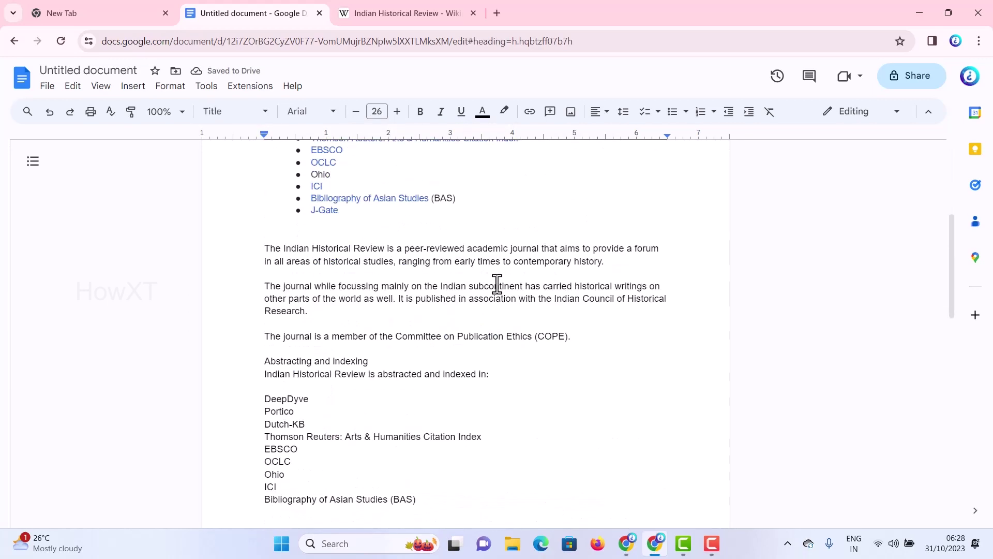
scroll(497, 284, "down", 2)
scroll(496, 284, "down", 4)
scroll(497, 285, "down", 3)
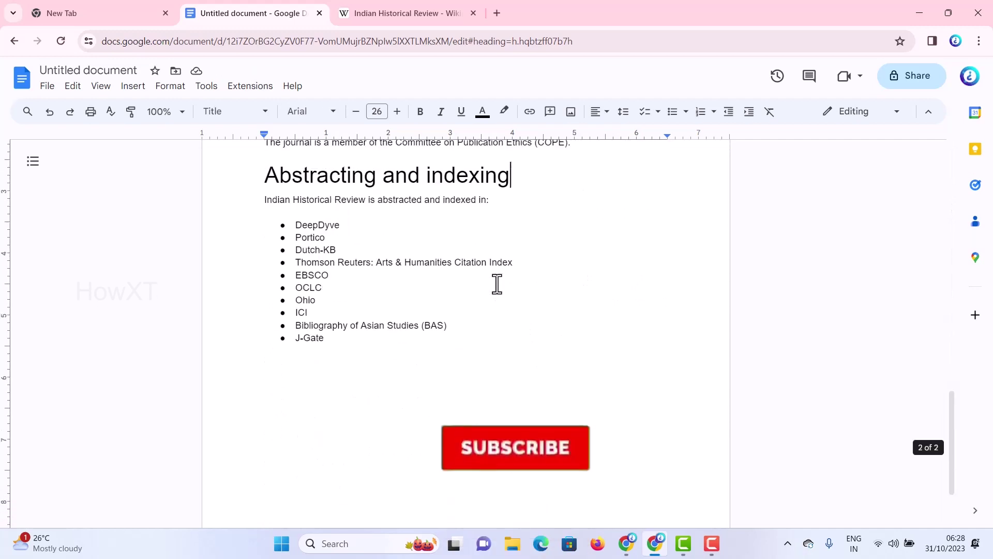
scroll(496, 284, "up", 4)
scroll(496, 284, "down", 1)
scroll(498, 284, "up", 2)
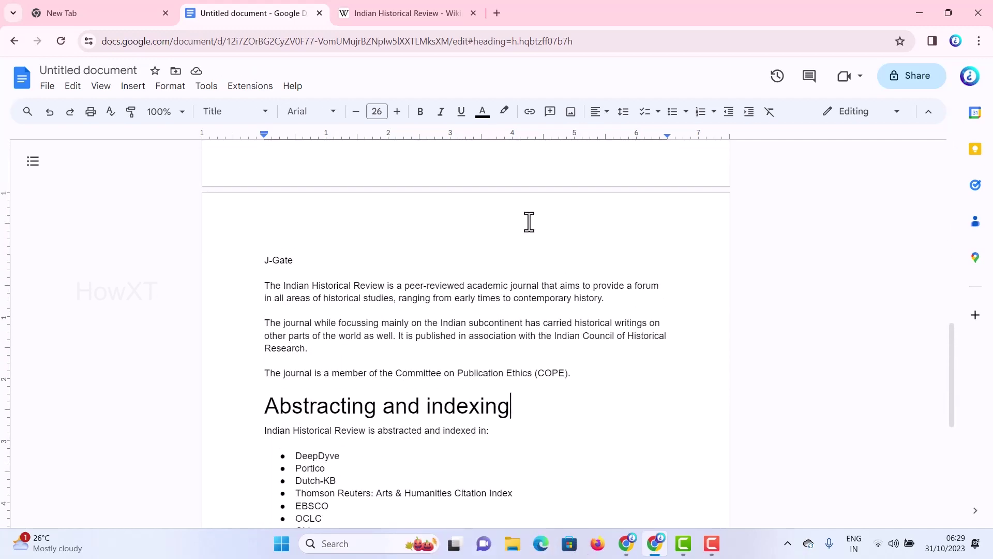
scroll(440, 282, "down", 1)
scroll(506, 356, "down", 1)
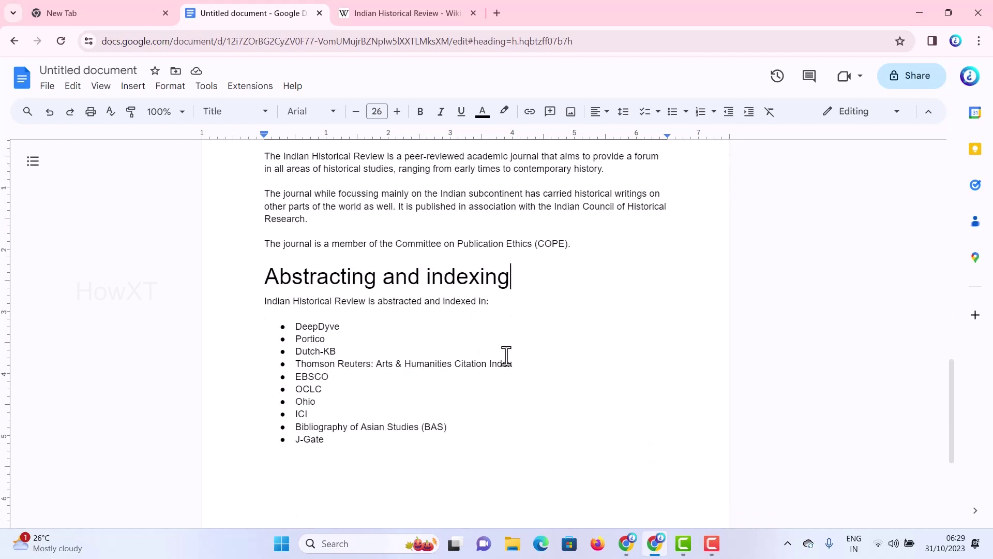